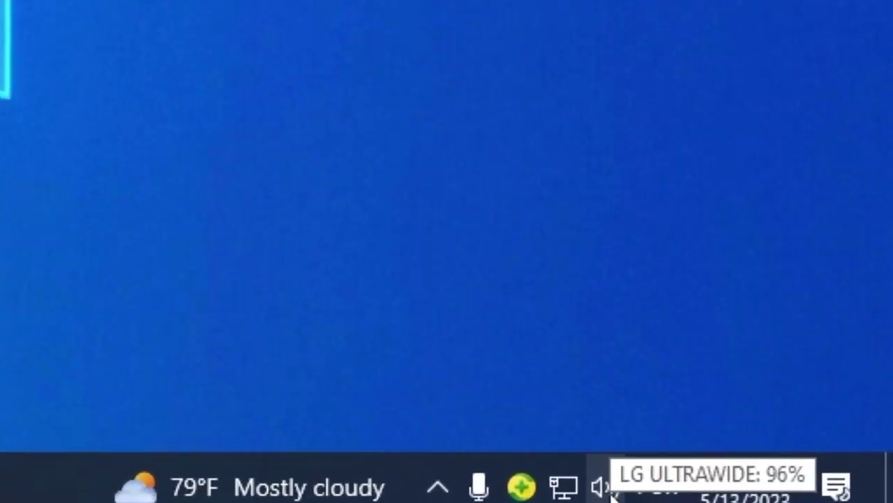
# Open sound settings from the speaker icon, then launch Device Manager from the Start button menu.
pyautogui.rightClick(610, 489)
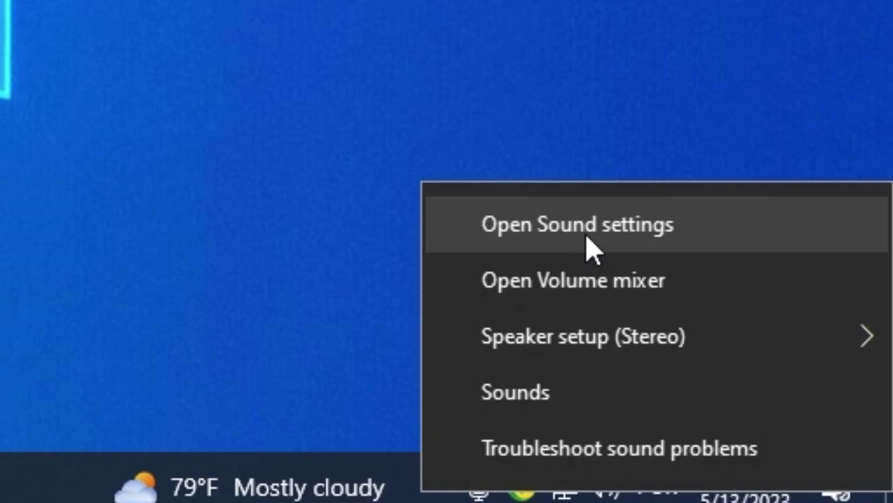
pyautogui.click(587, 237)
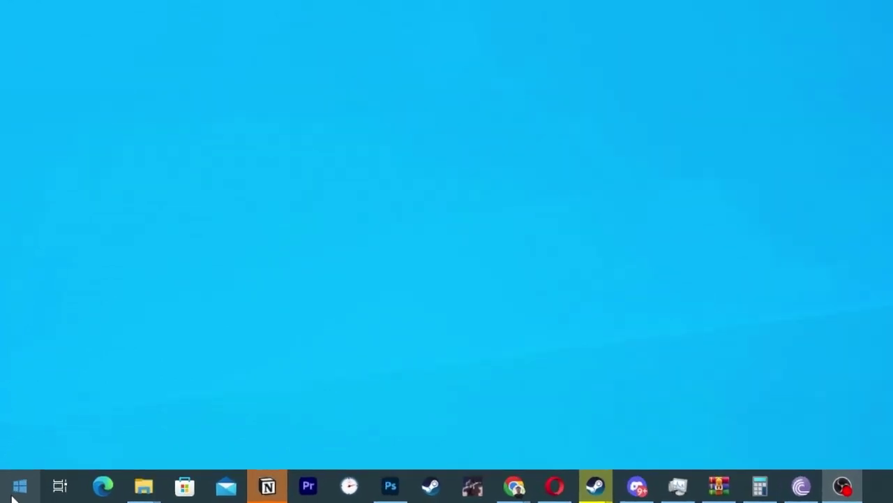
pyautogui.click(13, 494)
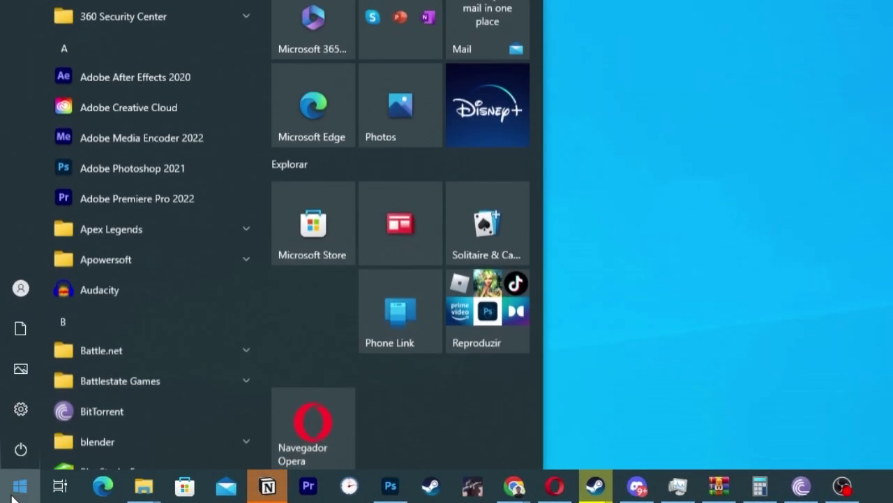
pyautogui.rightClick(14, 494)
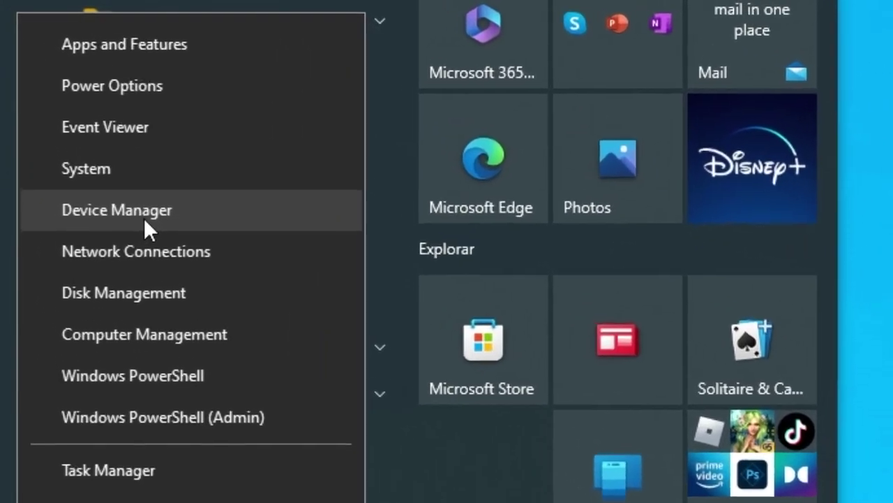
pyautogui.click(113, 172)
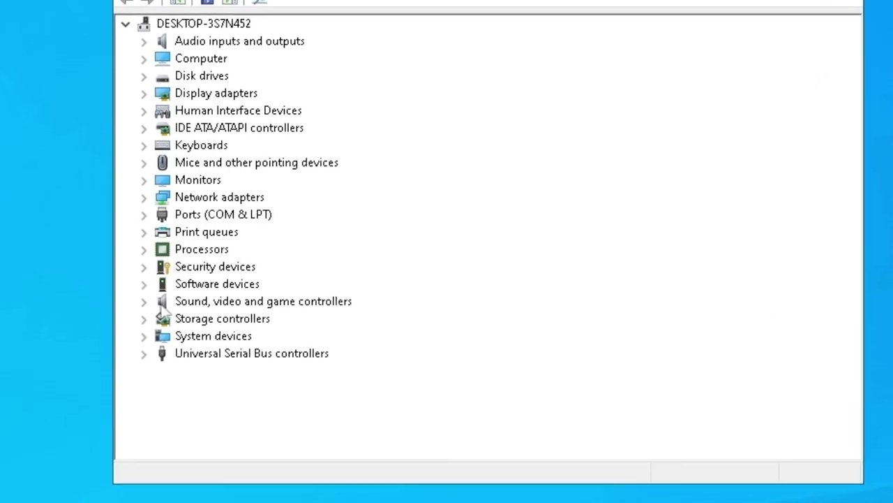
# Expand Sound, video and game controllers and browse its audio devices down to Usb Audio Device.
pyautogui.doubleClick(209, 322)
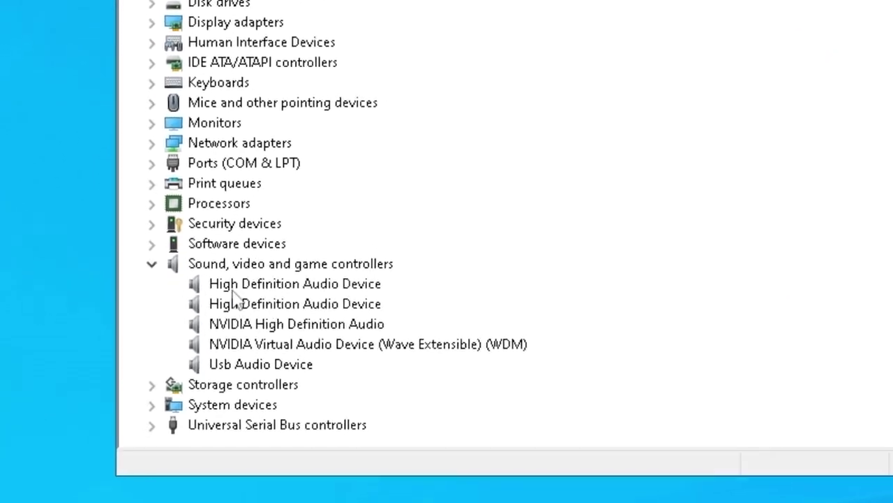
pyautogui.click(261, 295)
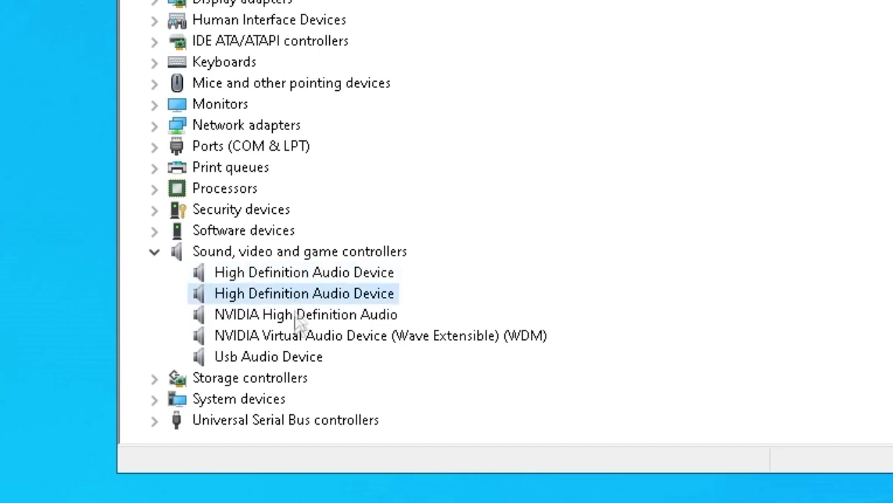
pyautogui.click(279, 355)
pyautogui.click(295, 299)
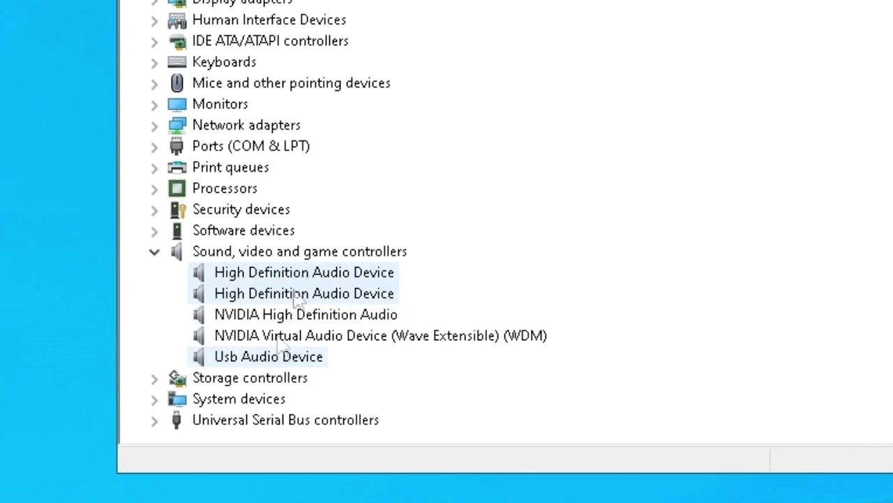
pyautogui.press('Down')
pyautogui.press('Down')
pyautogui.press('Down')
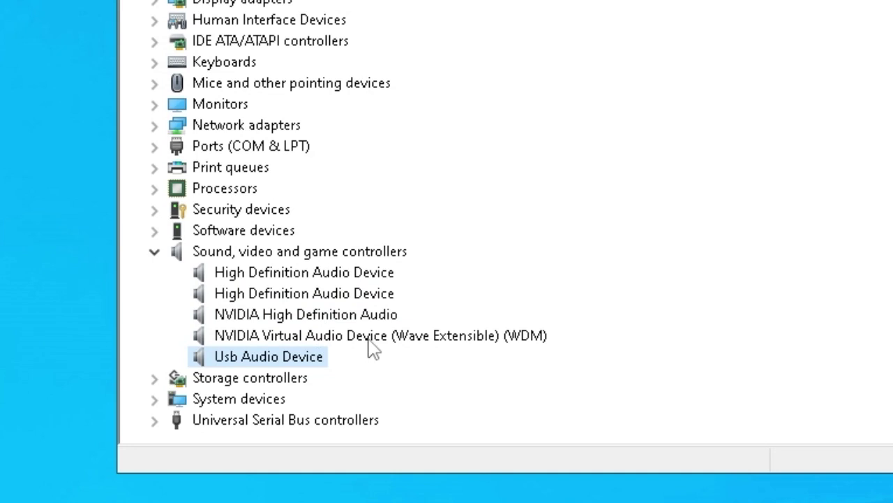
# Disable the first High Definition Audio Device.
pyautogui.rightClick(297, 277)
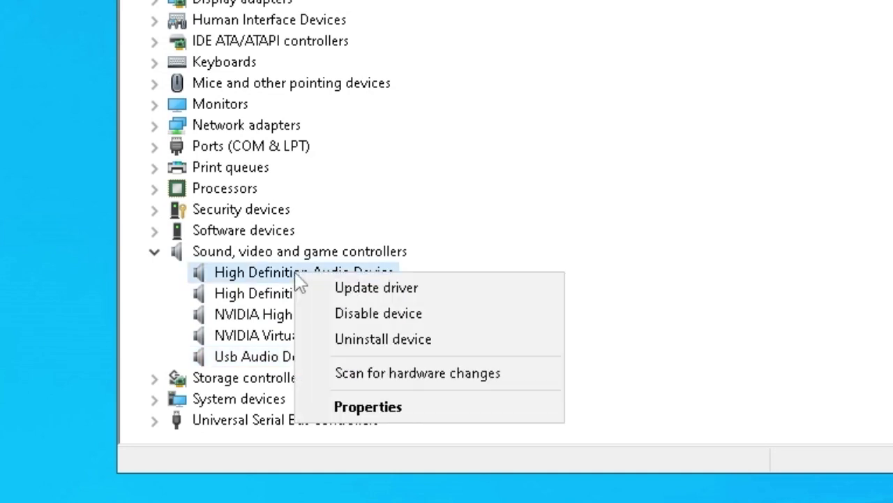
pyautogui.click(344, 289)
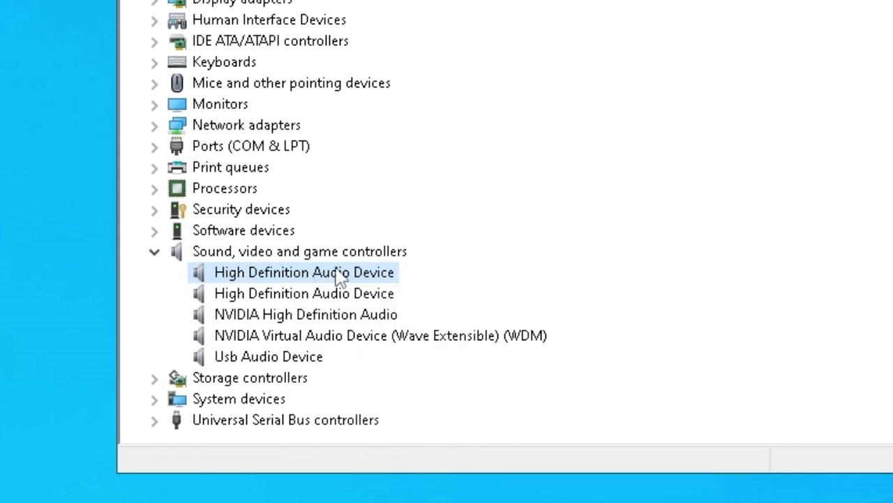
pyautogui.rightClick(340, 275)
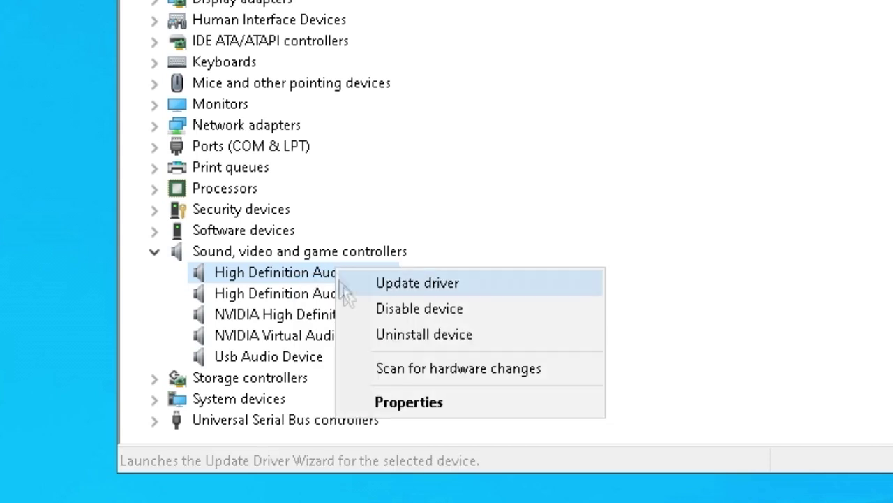
pyautogui.click(394, 314)
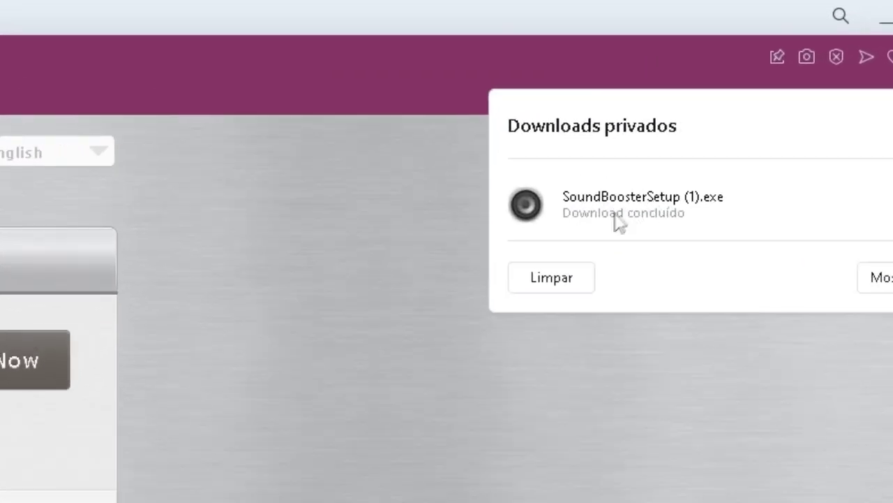
# Run SoundBoosterSetup (1).exe from Opera's downloads list.
pyautogui.click(638, 229)
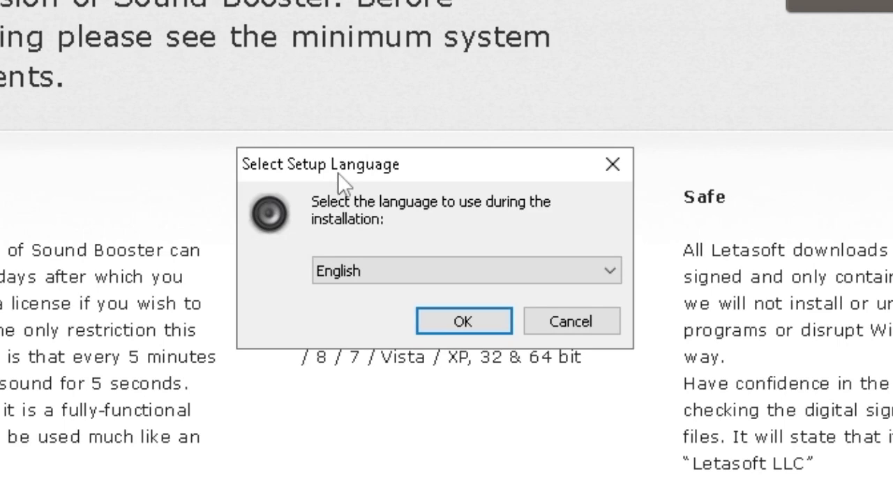
# Install Sound Booster in English, accepting the license and keeping the desktop shortcut.
pyautogui.click(462, 318)
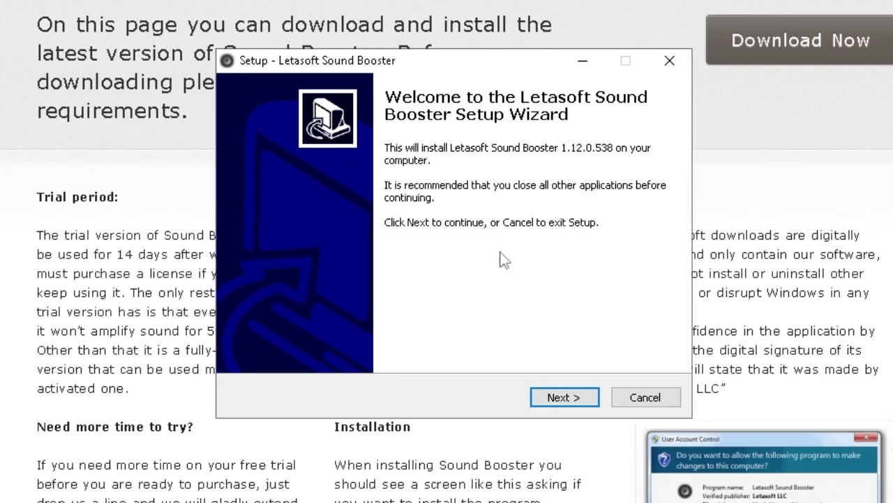
pyautogui.click(553, 402)
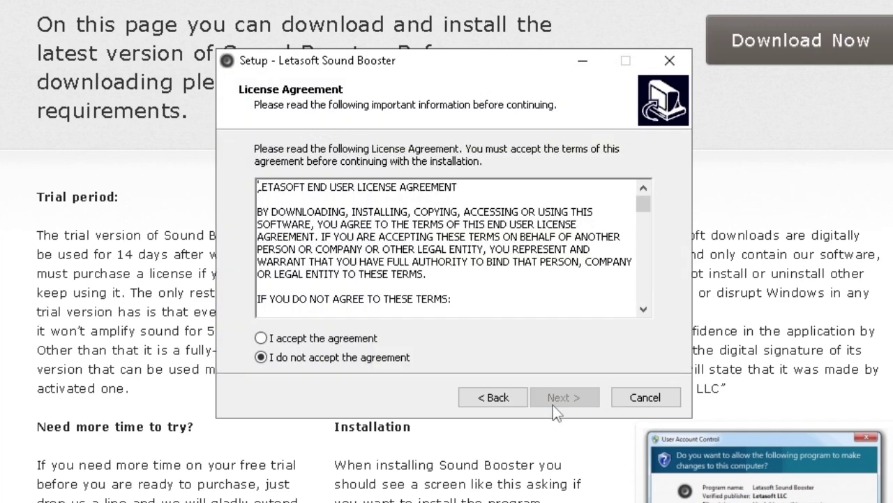
pyautogui.click(261, 338)
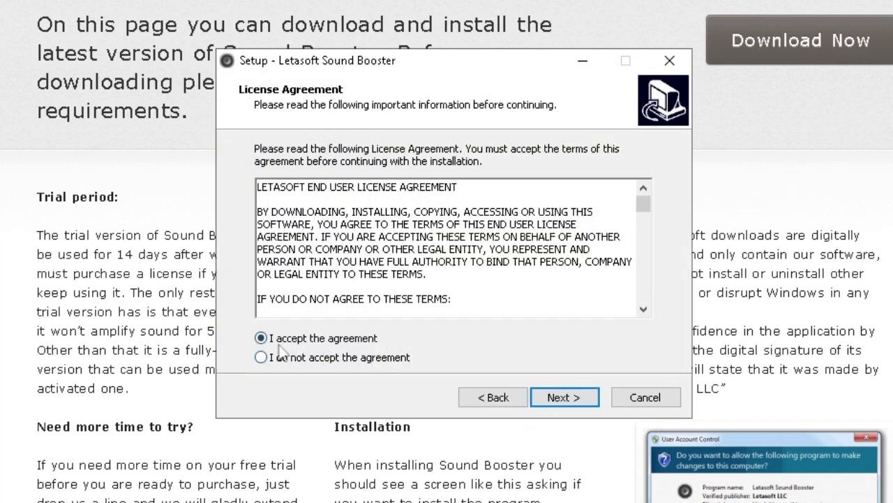
pyautogui.click(560, 402)
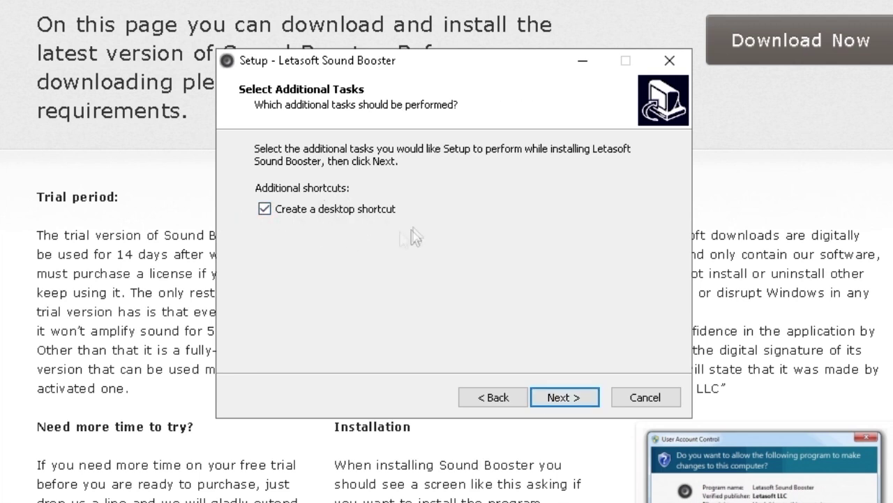
pyautogui.click(570, 398)
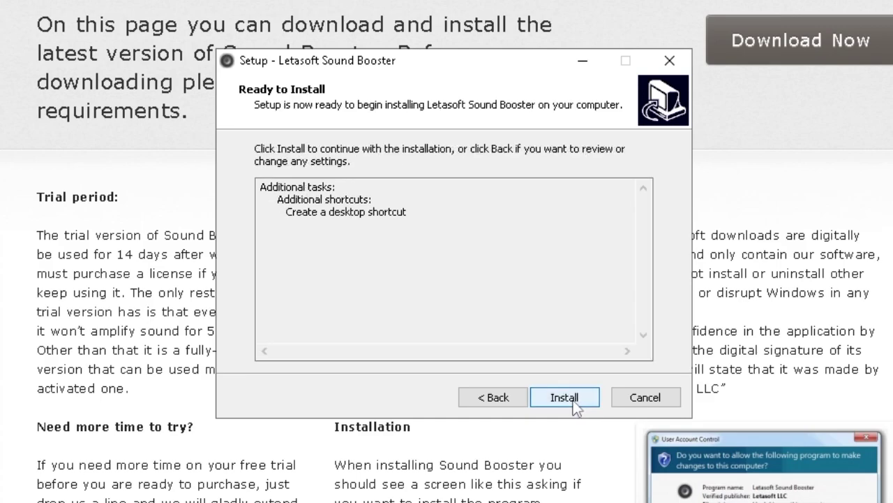
pyautogui.click(573, 400)
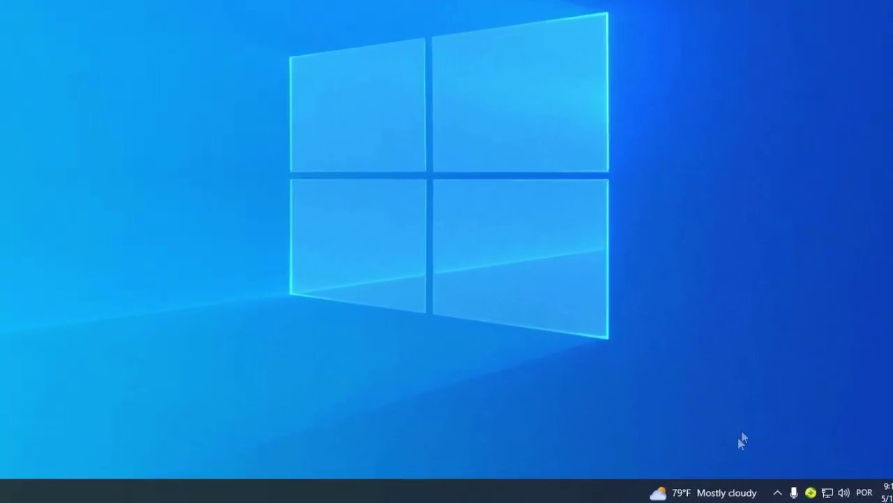
# Open the Sound Booster volume popup from the hidden notification-area icons.
pyautogui.click(707, 486)
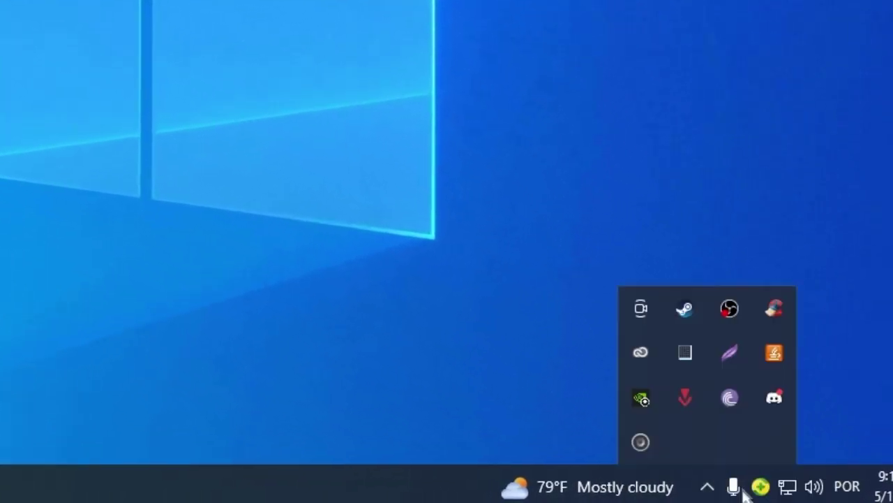
pyautogui.click(707, 486)
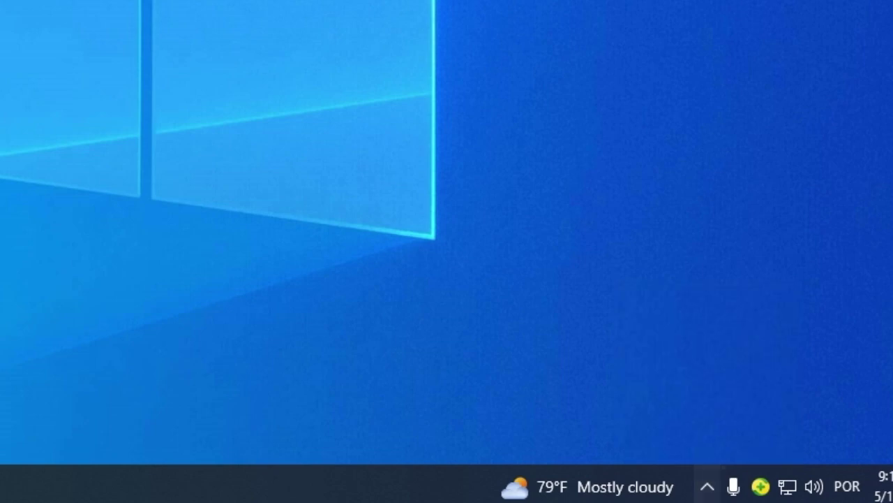
pyautogui.click(708, 493)
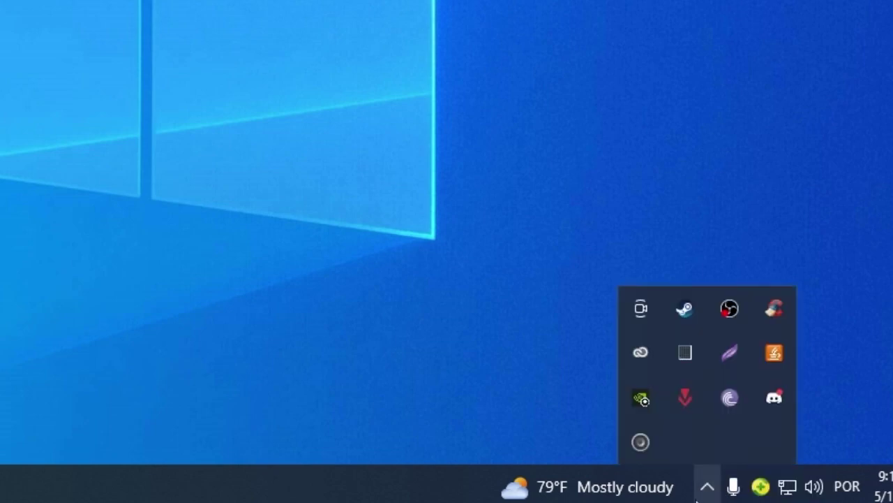
pyautogui.click(641, 442)
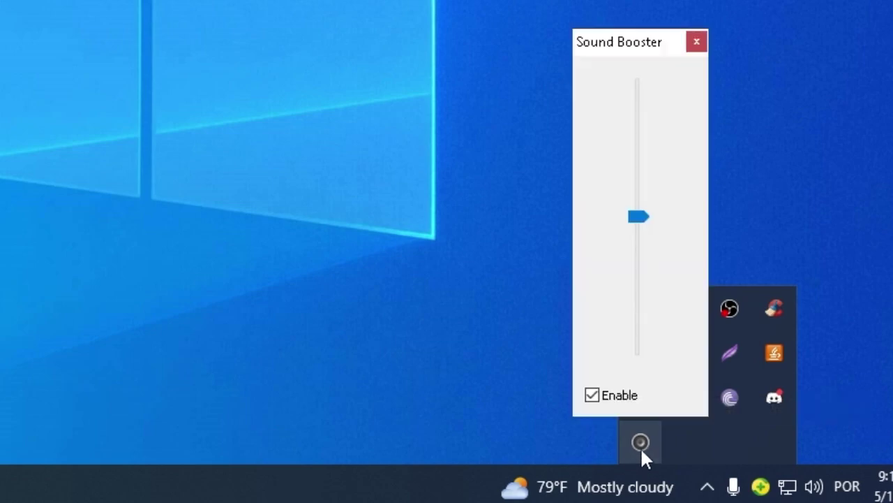
# Untick Enable, set the boost level to 490%, and close the popup.
pyautogui.click(591, 398)
pyautogui.moveTo(646, 216); pyautogui.dragTo(649, 368)
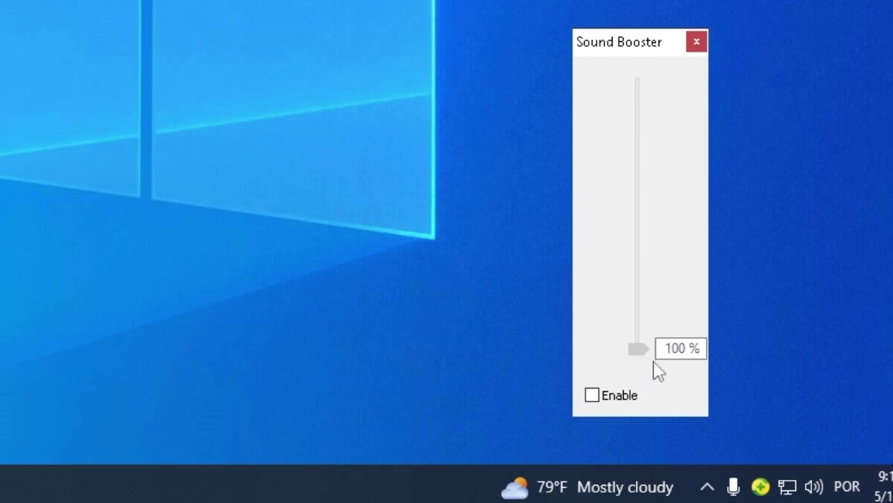
pyautogui.moveTo(637, 349); pyautogui.dragTo(635, 76)
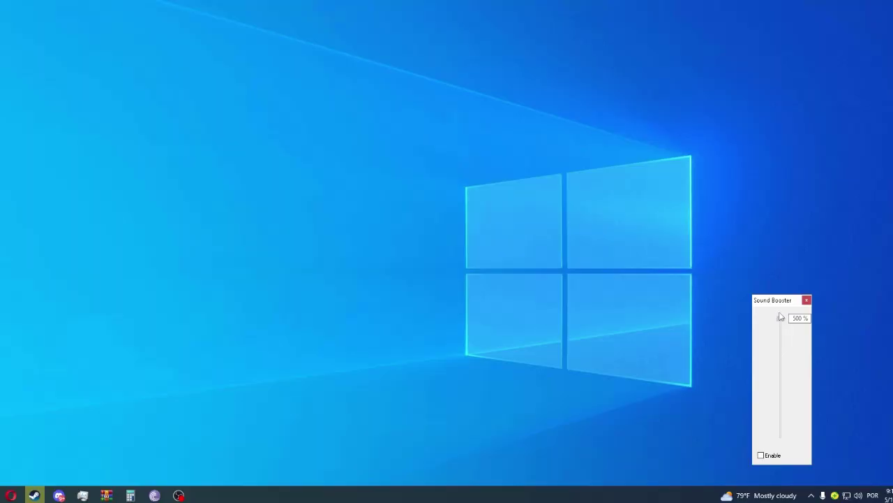
pyautogui.moveTo(781, 318); pyautogui.dragTo(781, 327)
pyautogui.click(811, 495)
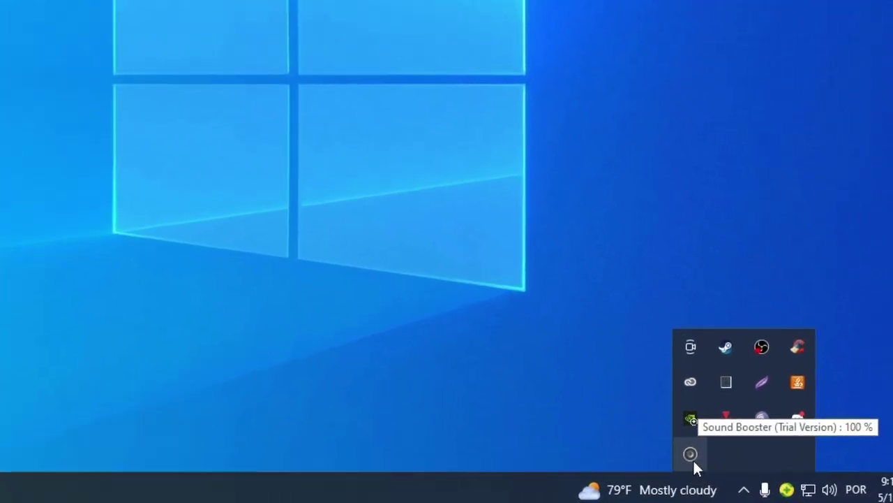
# Exit Sound Booster from its notification-area icon menu.
pyautogui.rightClick(693, 459)
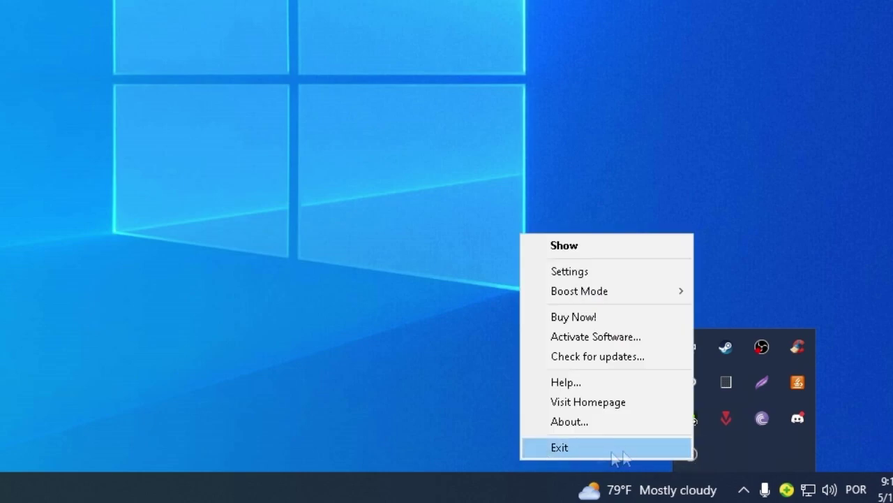
pyautogui.click(590, 450)
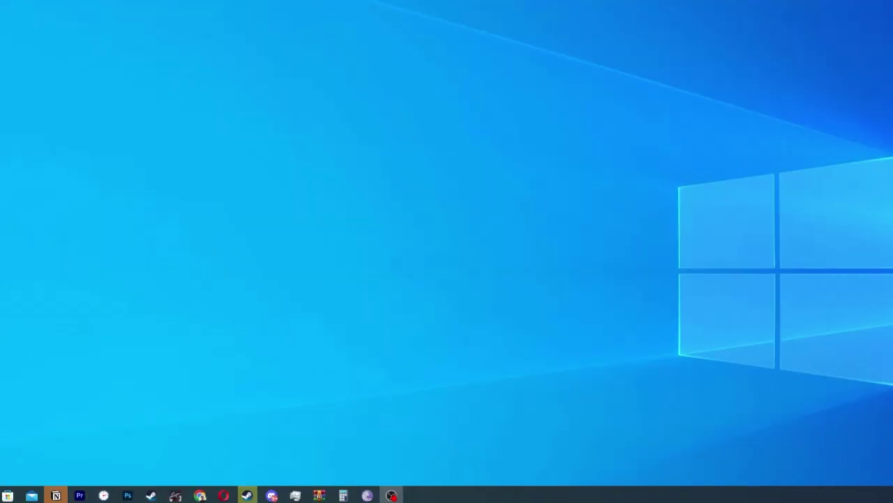